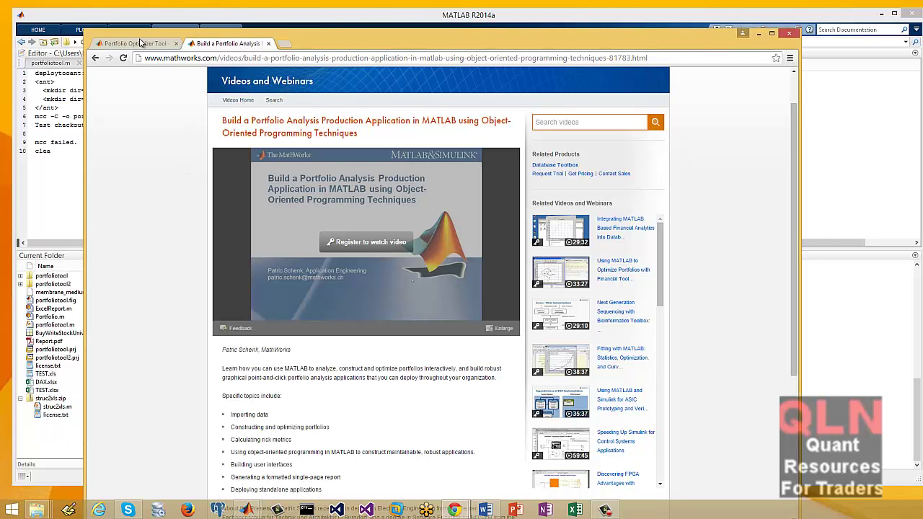
Glance at the Portfolio Optimizer Tool page, then return to the webinar video page
click(138, 45)
scroll(315, 256, up, 3)
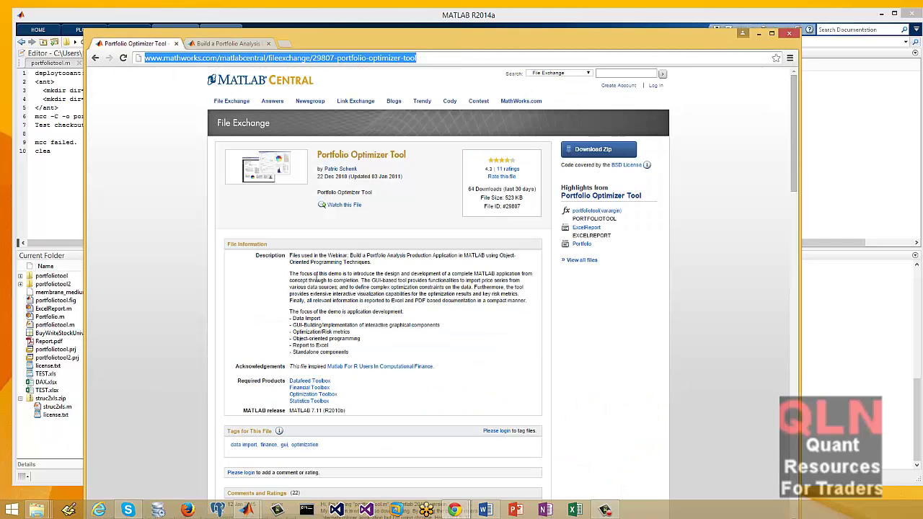
click(220, 45)
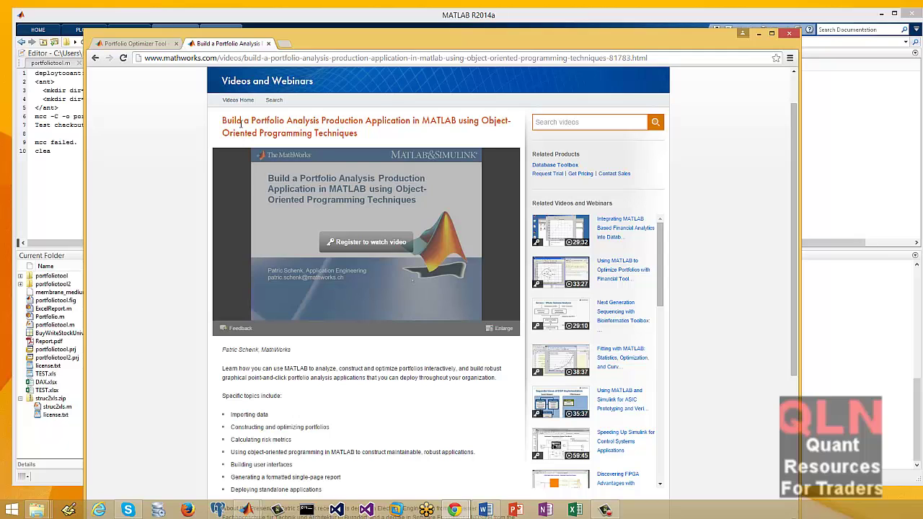
Highlight the words 'Portfolio Analysis' in the webinar title
drag(252, 120, 320, 130)
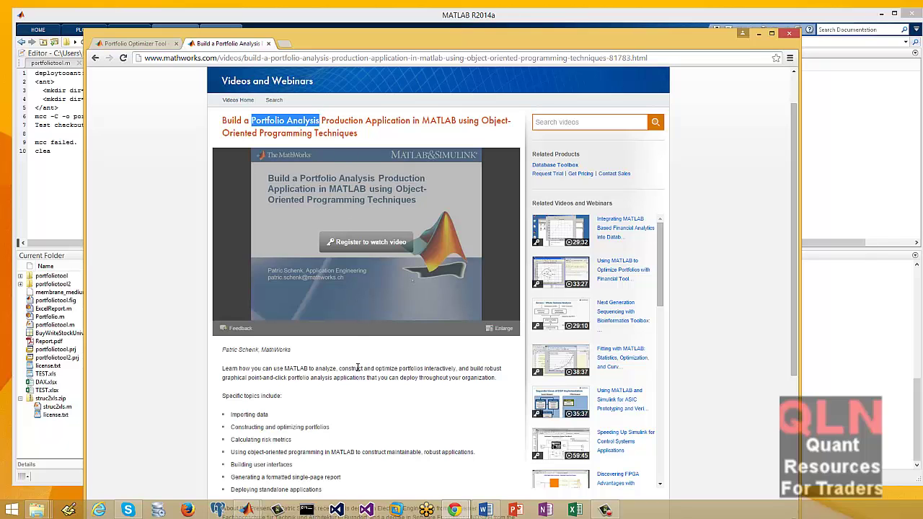
scroll(357, 377, down, 2)
scroll(289, 360, up, 2)
Scroll through the Portfolio Optimizer Tool's Comments and Ratings section
click(130, 45)
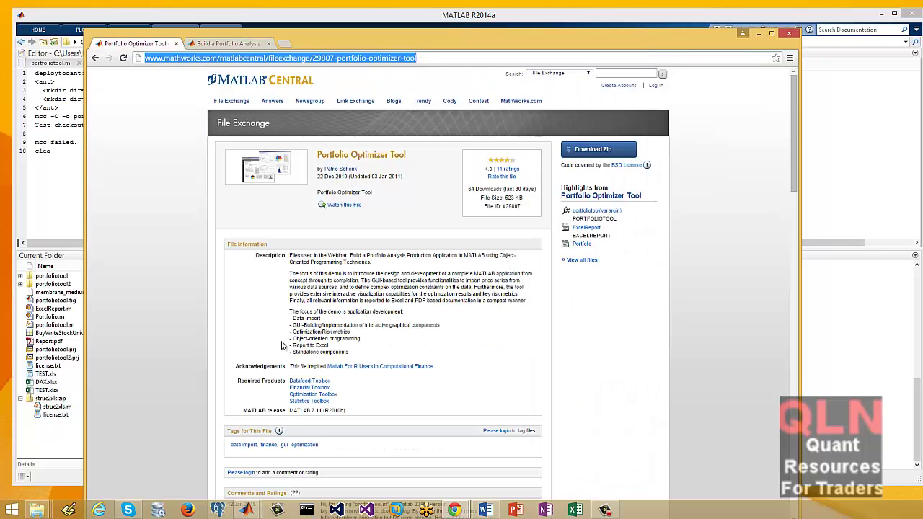
scroll(284, 345, down, 2)
scroll(533, 394, up, 2)
scroll(370, 323, down, 1)
scroll(349, 419, down, 3)
scroll(360, 404, up, 2)
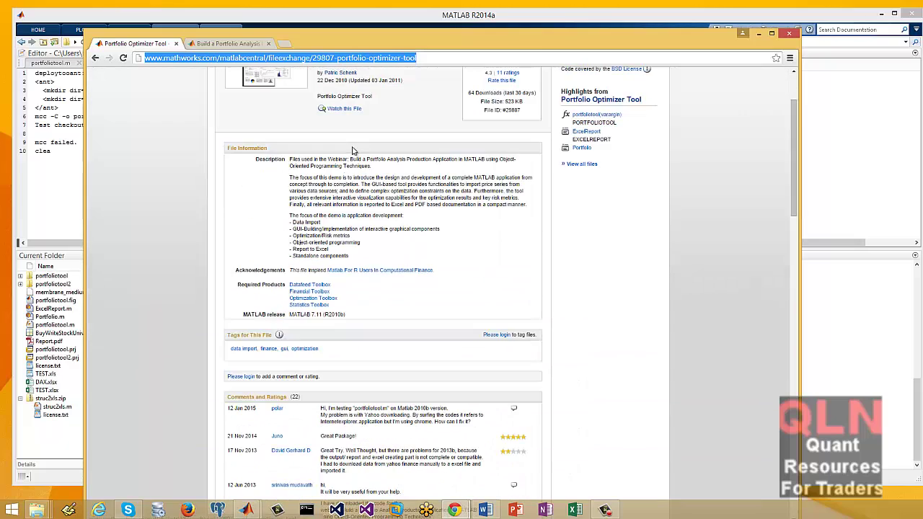
scroll(405, 449, down, 4)
scroll(405, 448, down, 6)
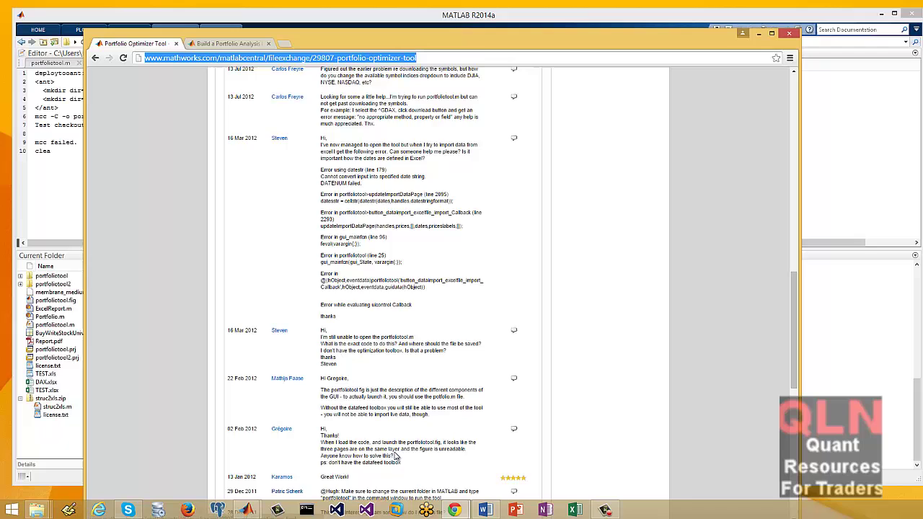
scroll(378, 411, up, 4)
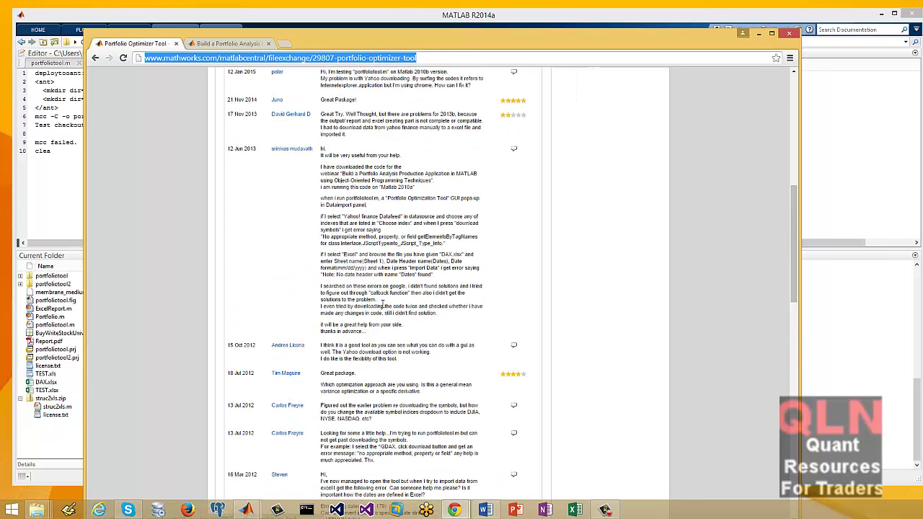
scroll(386, 195, up, 1)
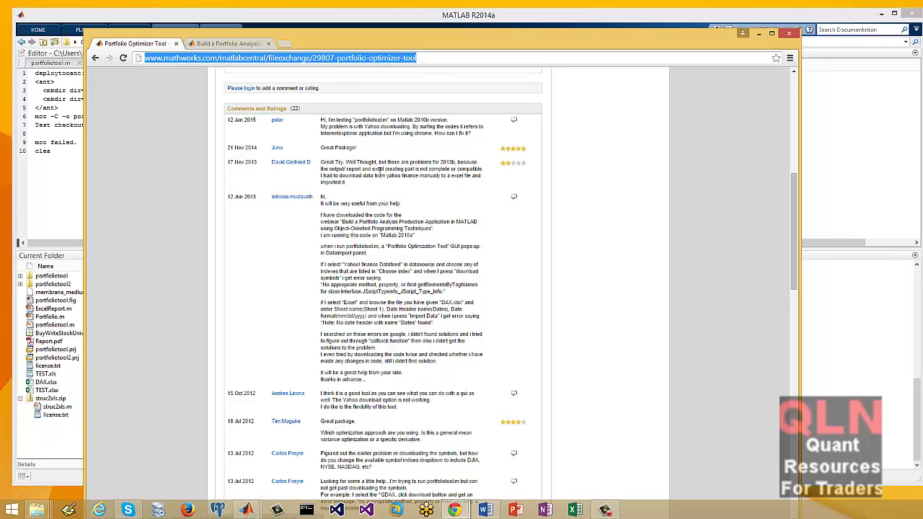
Highlight a comment's remark about downloading data to Excel, then bring MATLAB forward
drag(381, 169, 390, 170)
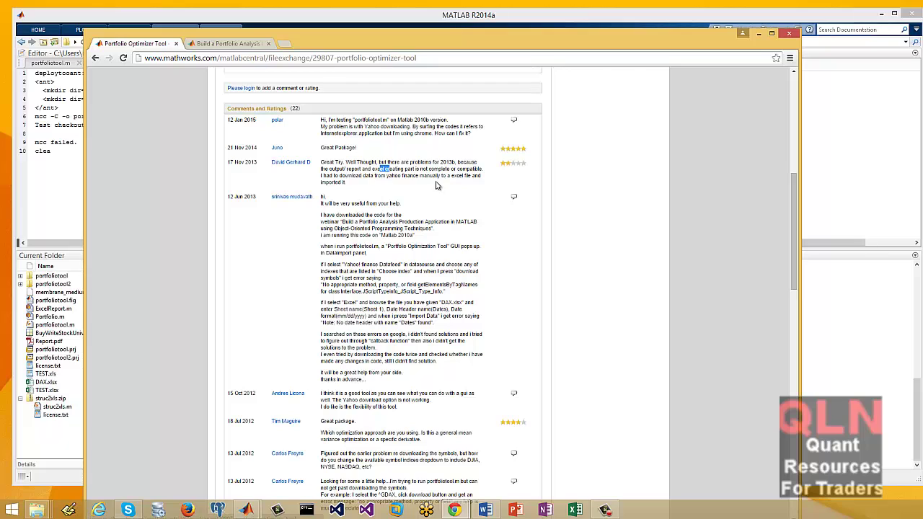
drag(436, 175, 481, 173)
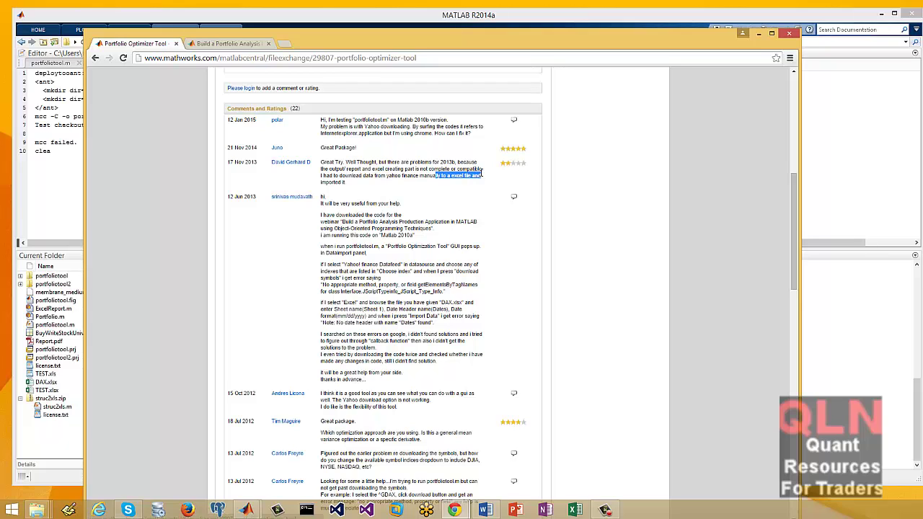
click(72, 24)
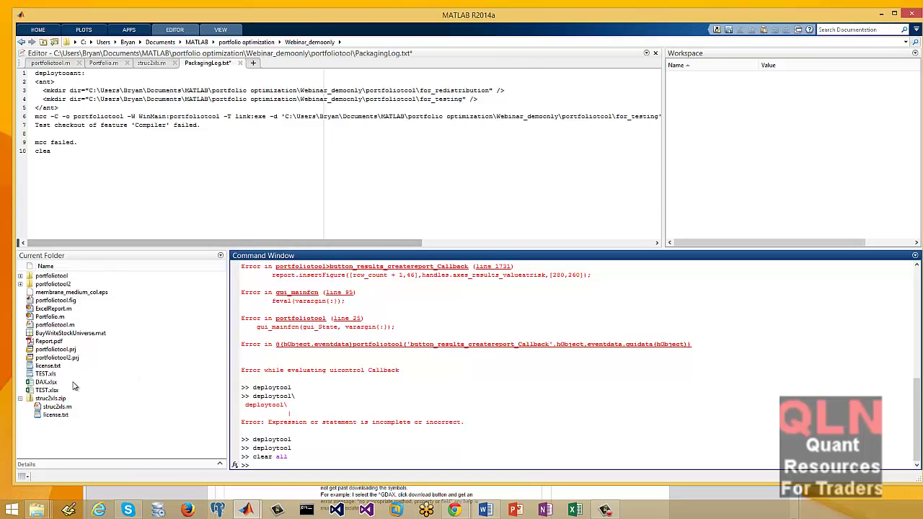
click(47, 374)
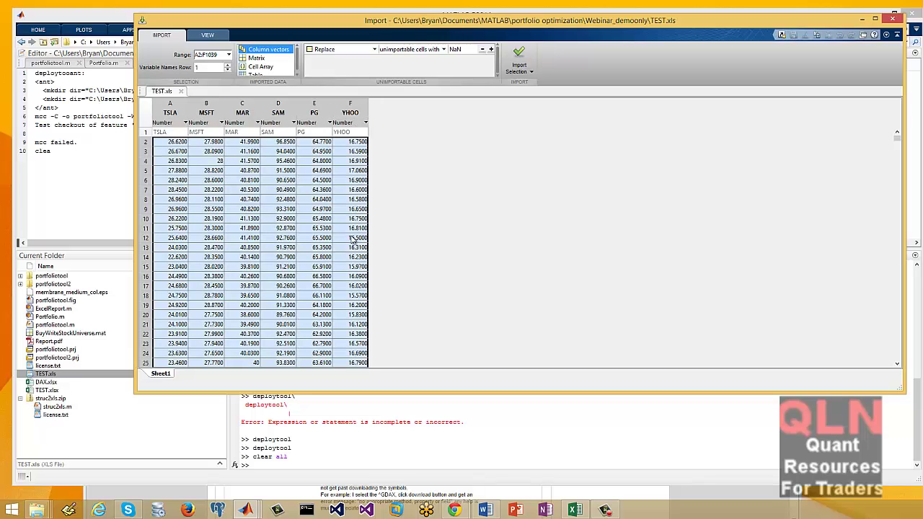
scroll(349, 231, down, 5)
scroll(317, 177, down, 15)
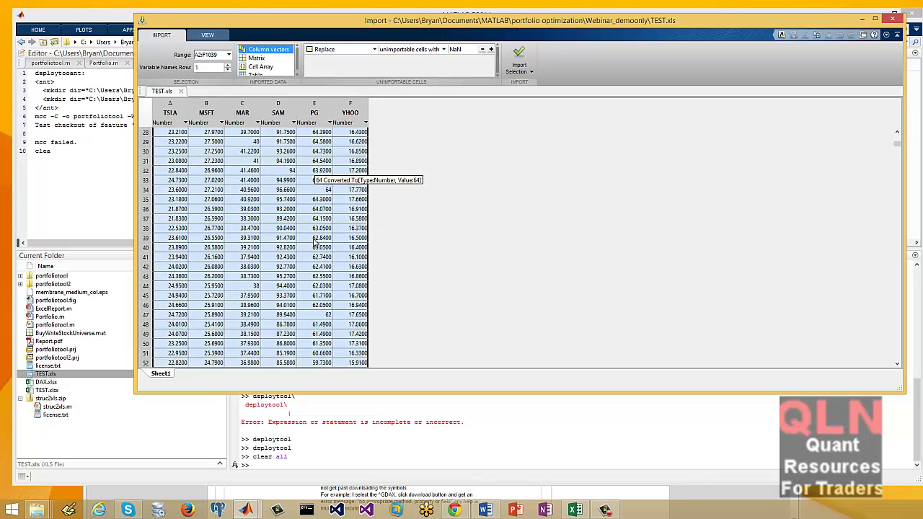
scroll(277, 218, down, 20)
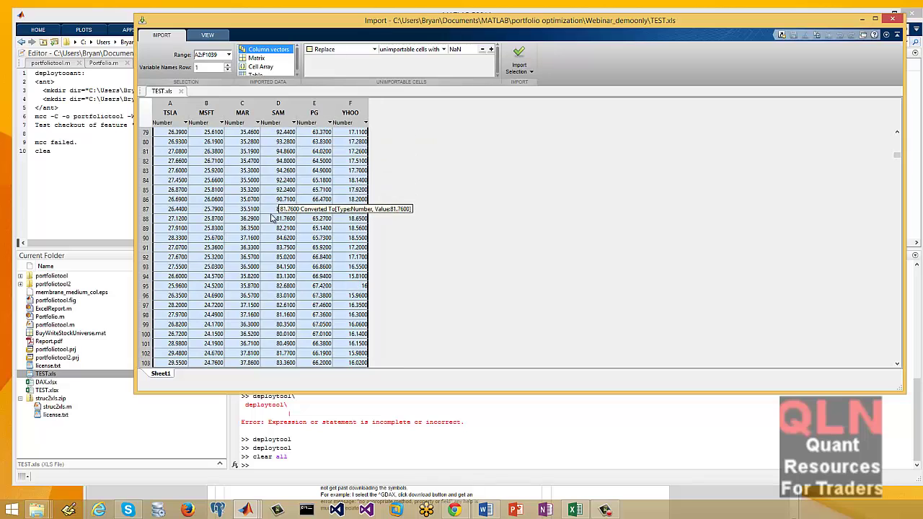
scroll(276, 261, down, 20)
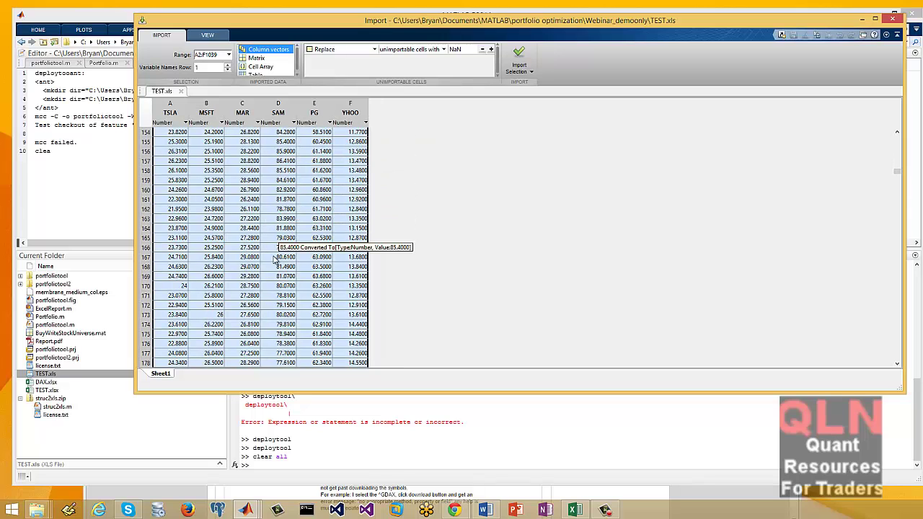
scroll(446, 280, down, 5)
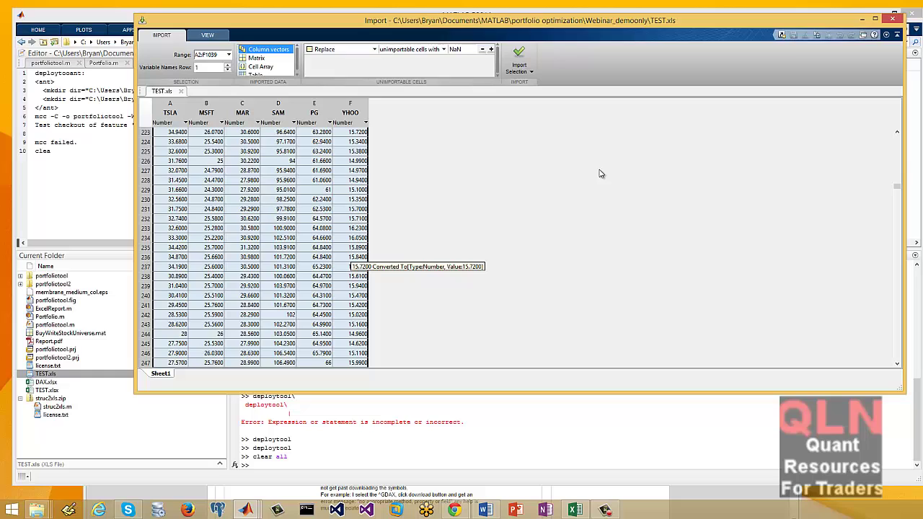
key(ctrl+End)
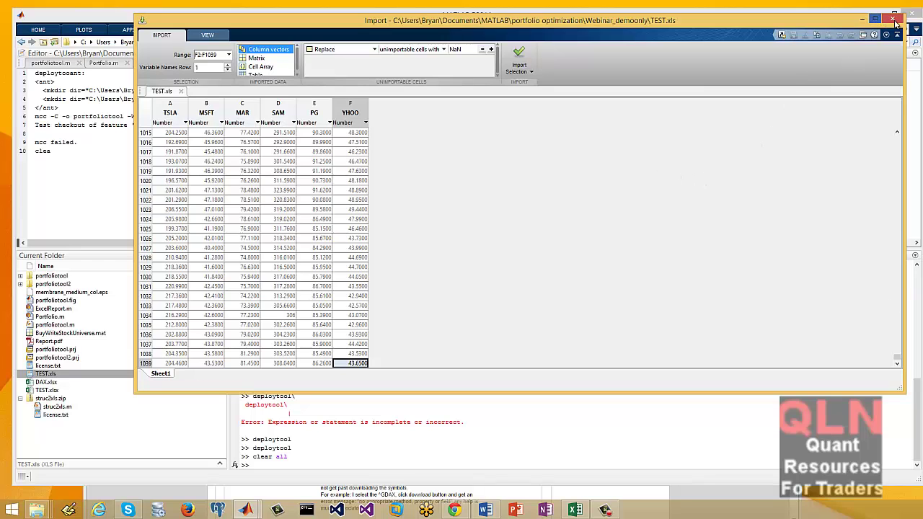
click(296, 406)
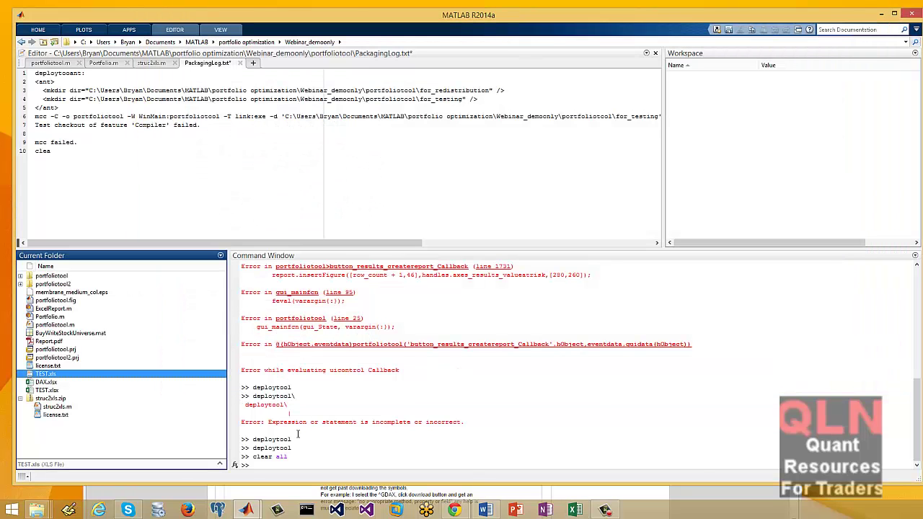
click(150, 175)
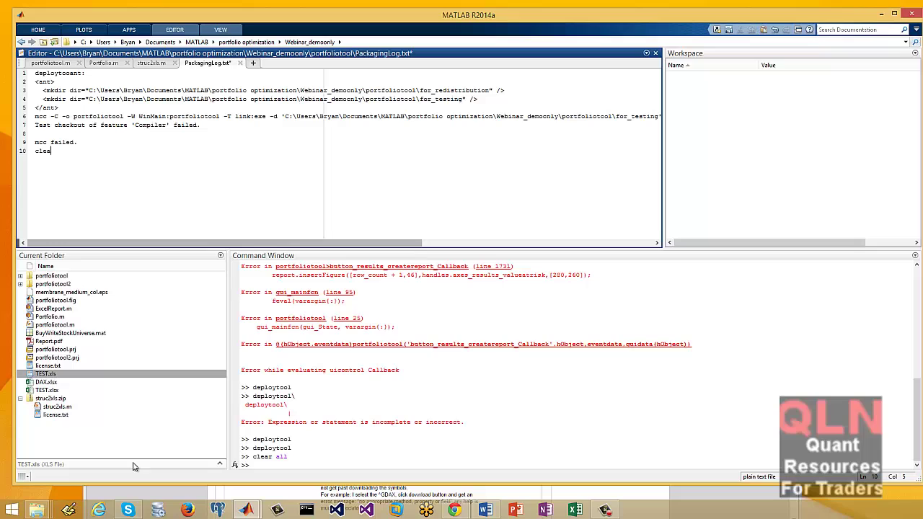
click(57, 325)
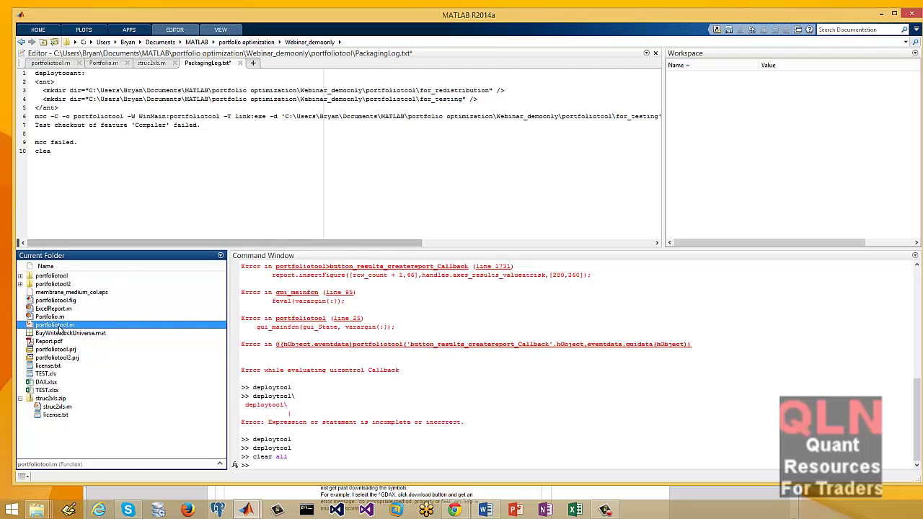
key(Return)
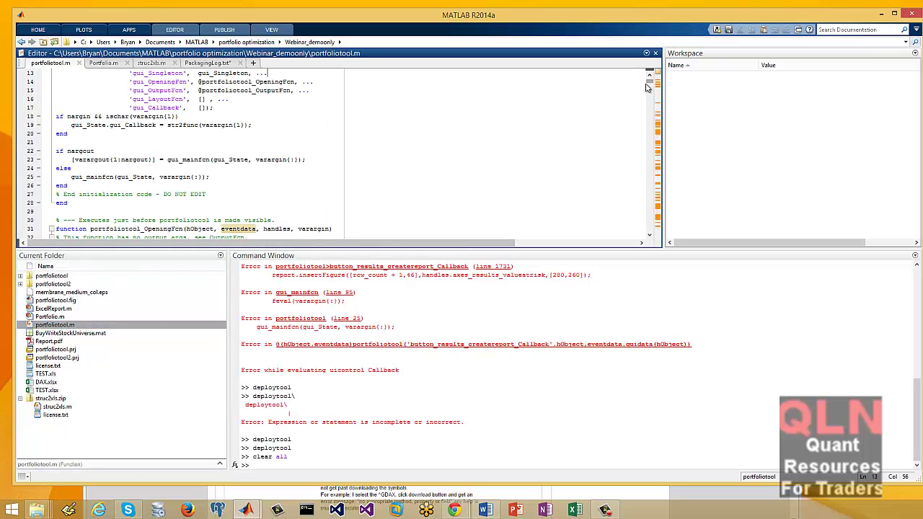
mouse_move(650, 75)
mouse_down()
mouse_move(643, 233)
mouse_move(647, 72)
mouse_up()
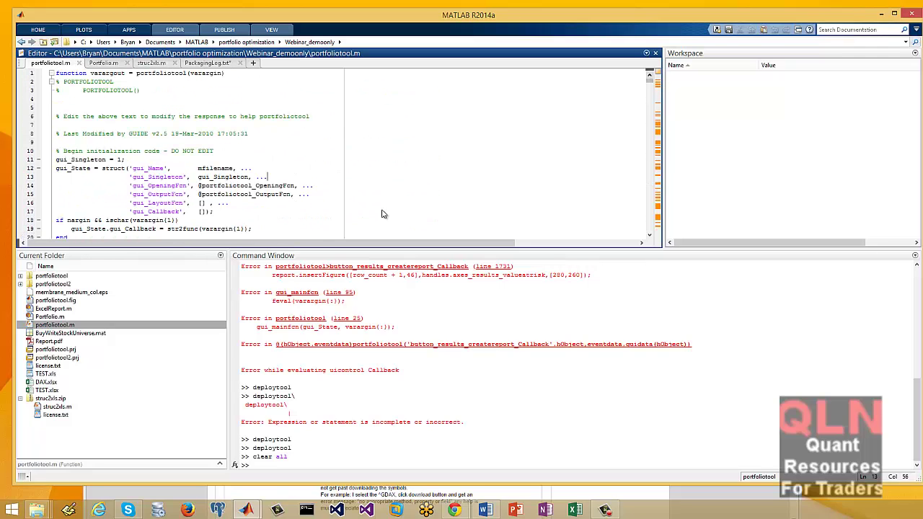
click(51, 317)
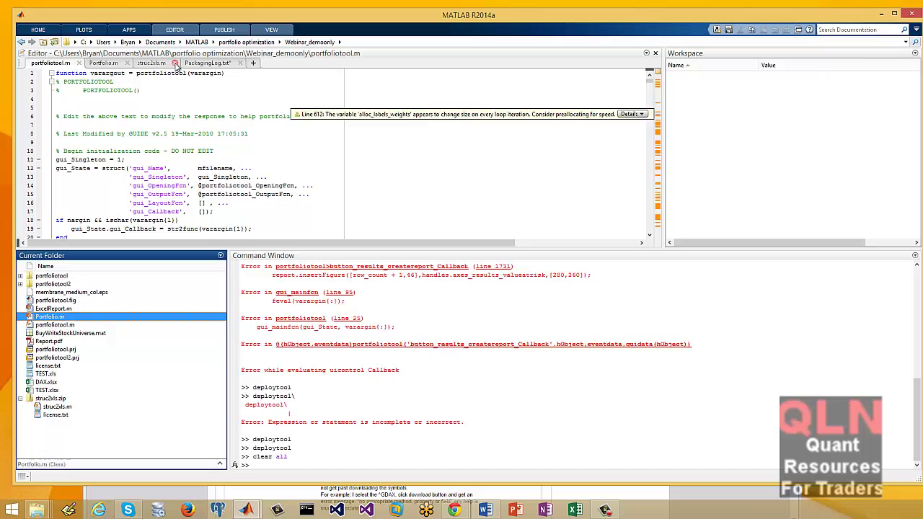
click(206, 64)
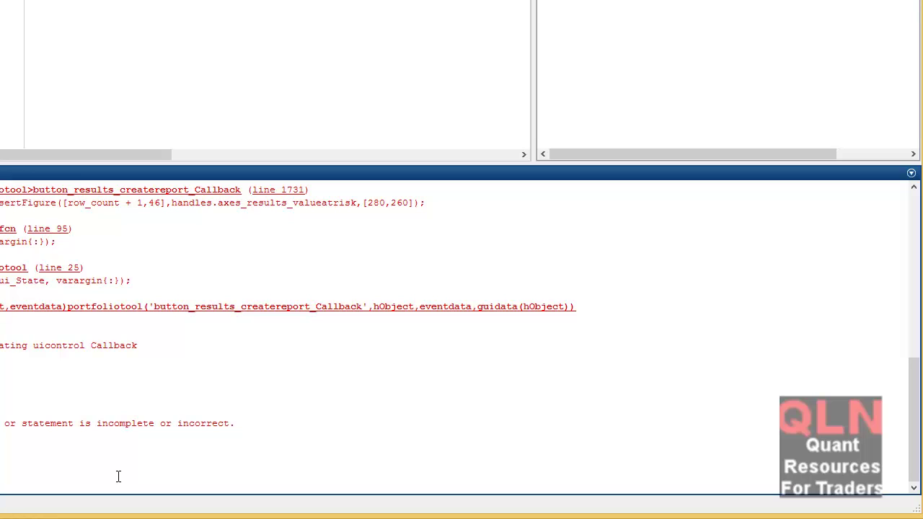
Launch portfoliotool from the Command Window using tab completion on 'portfolio'
key(Tab)
key(Down)
key(Down)
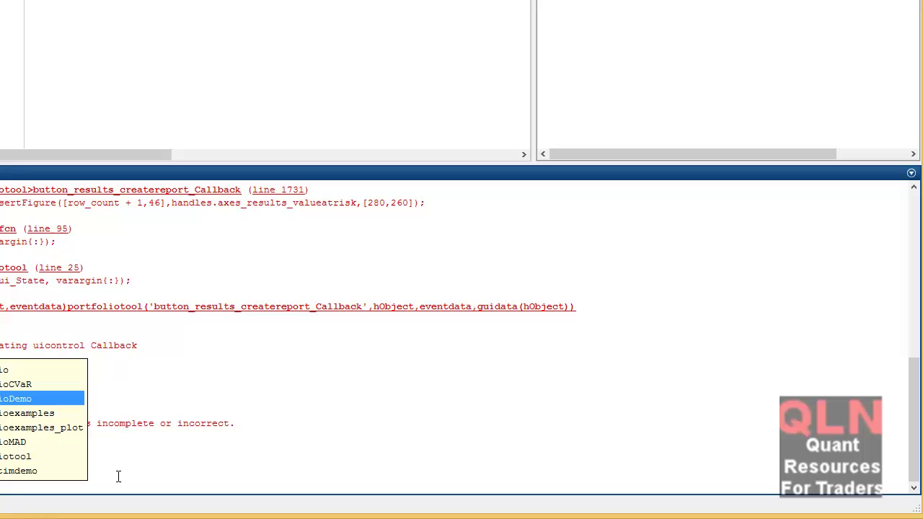
key(Down)
key(Down)
key(Down)
key(Down)
key(Return)
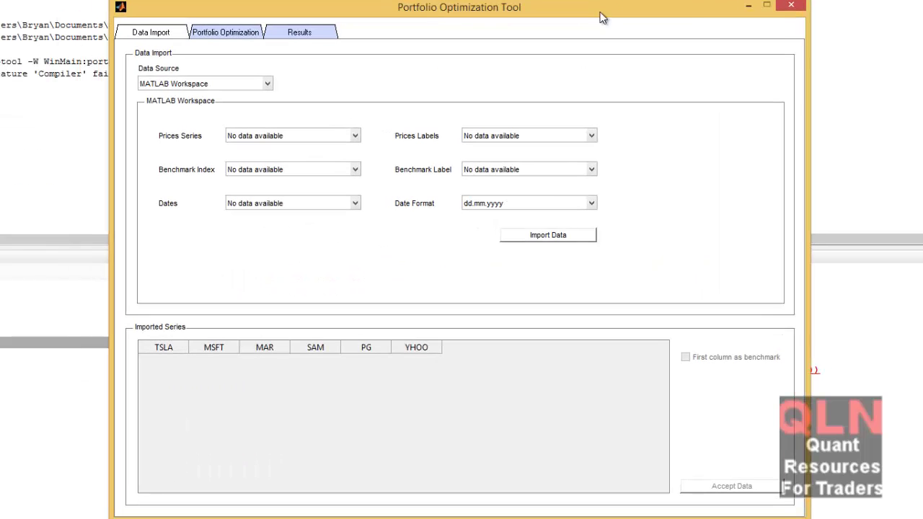
Switch the data source to Excel and browse for the spreadsheet file
click(239, 88)
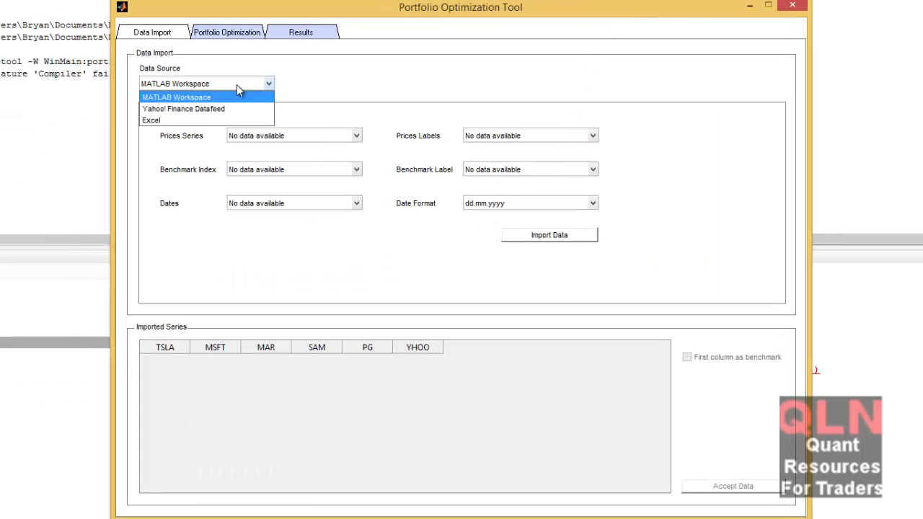
click(177, 123)
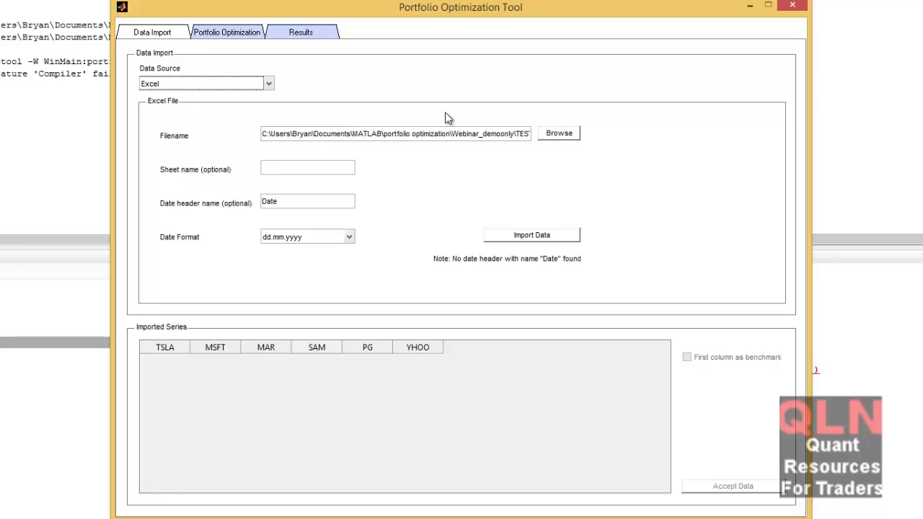
click(515, 137)
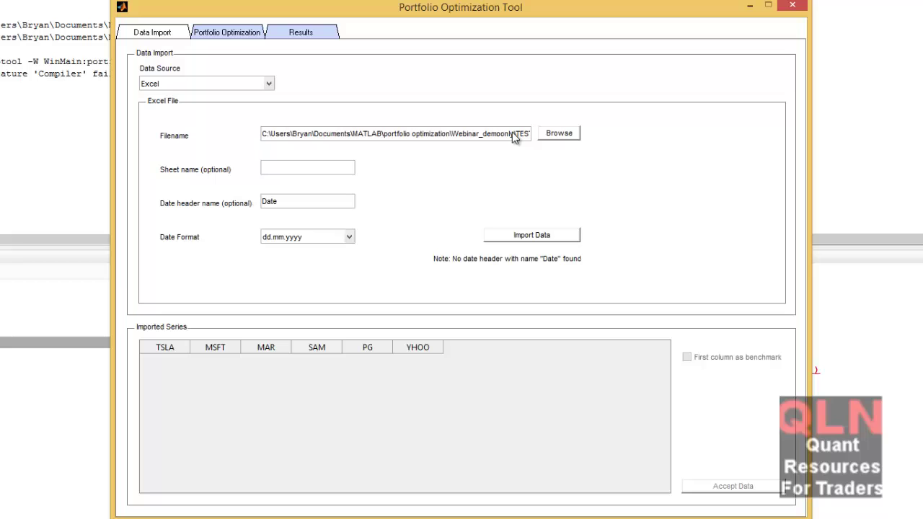
click(515, 137)
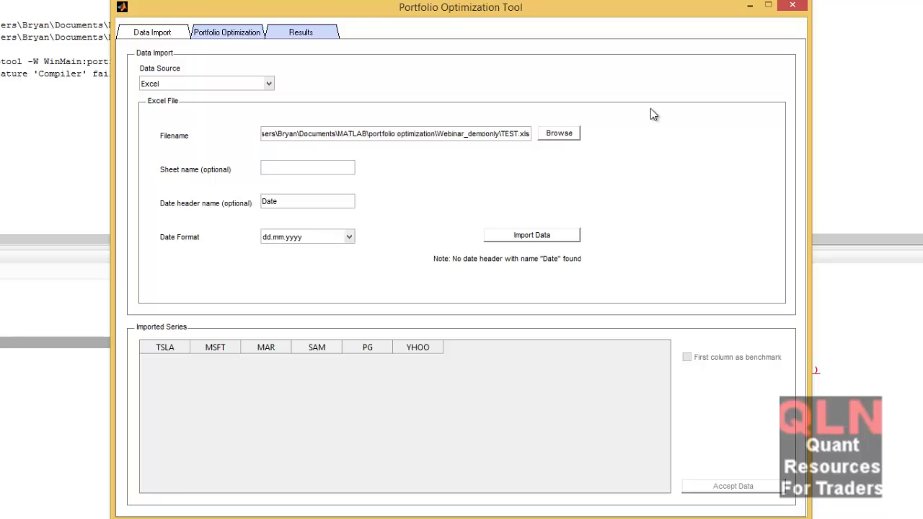
click(575, 132)
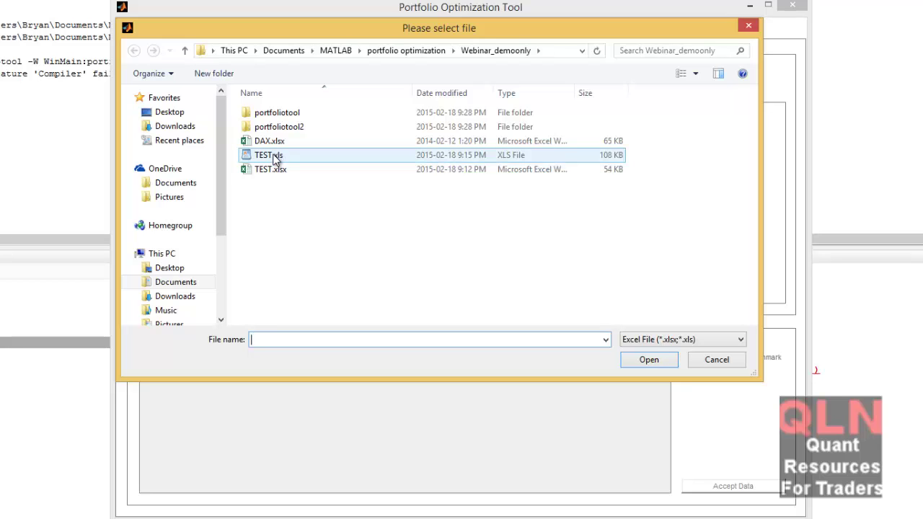
Choose TEST.xls in the file dialog and import its price series
click(274, 170)
click(649, 359)
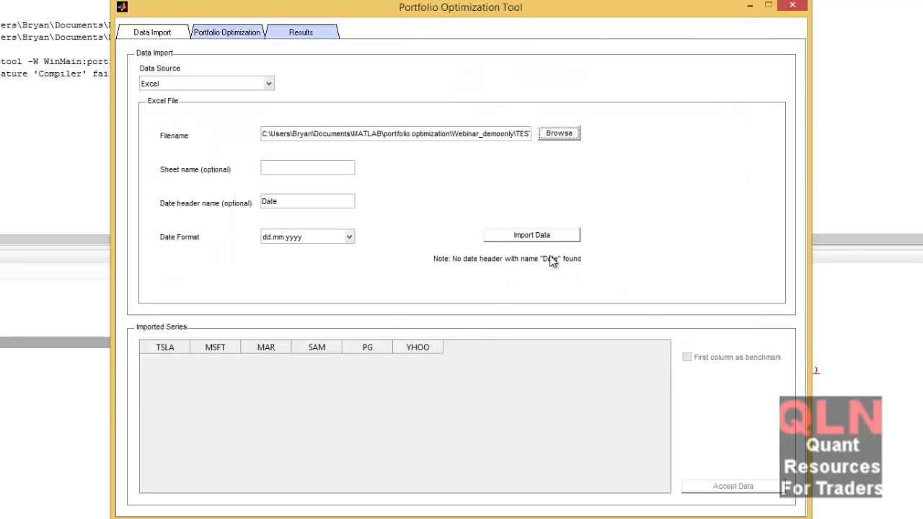
click(532, 238)
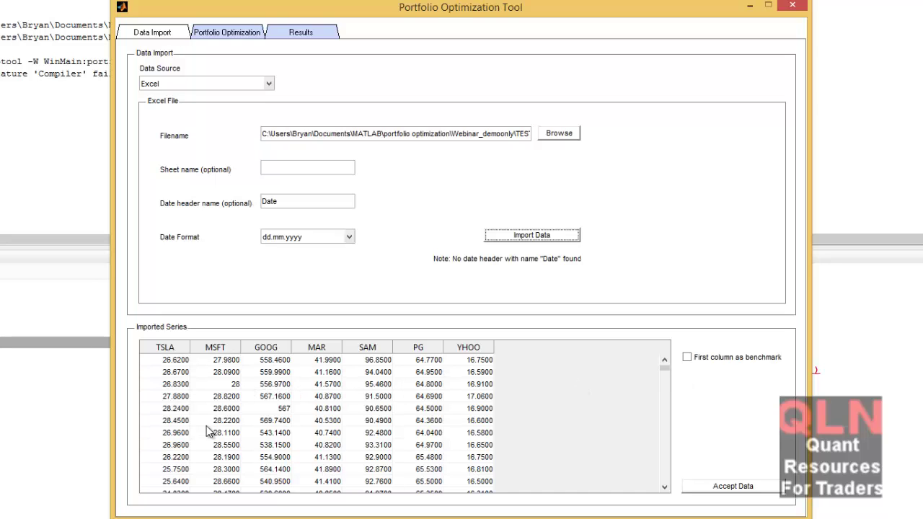
Accept the imported data and toggle the logarithmic and exponentially weighted returns options
click(753, 487)
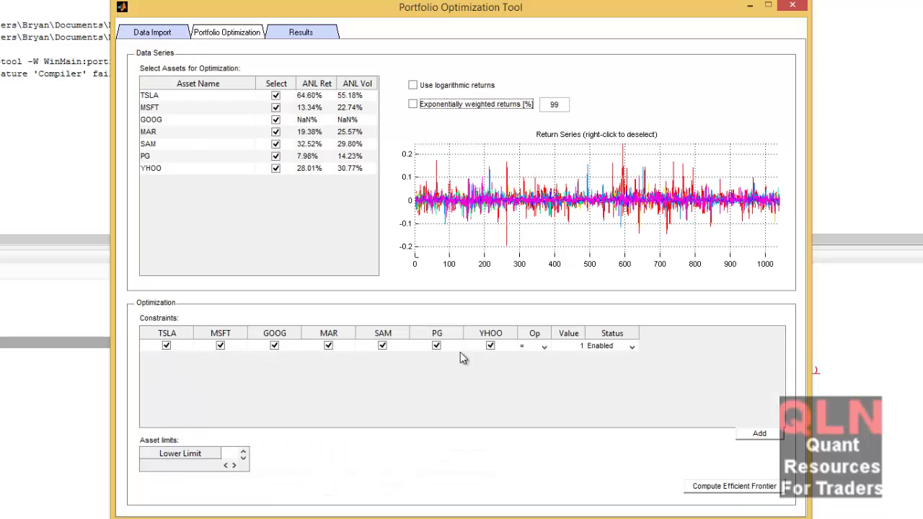
click(446, 88)
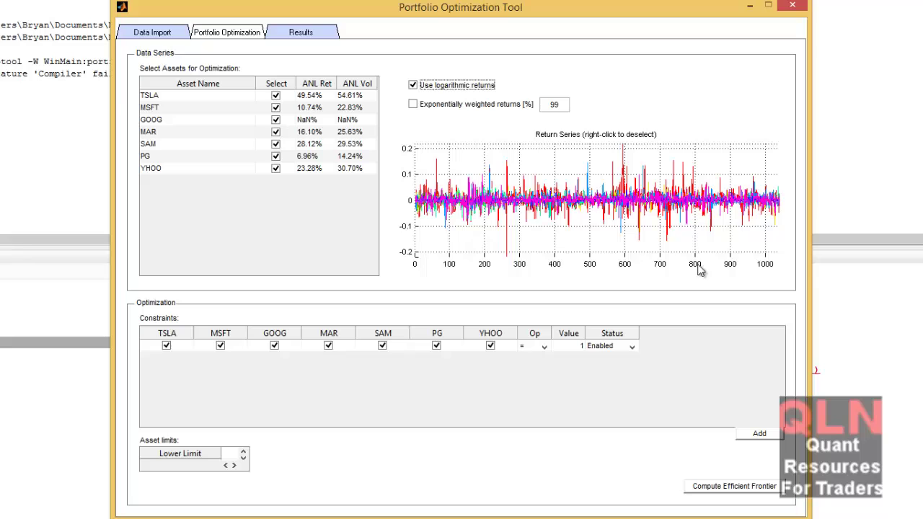
click(423, 106)
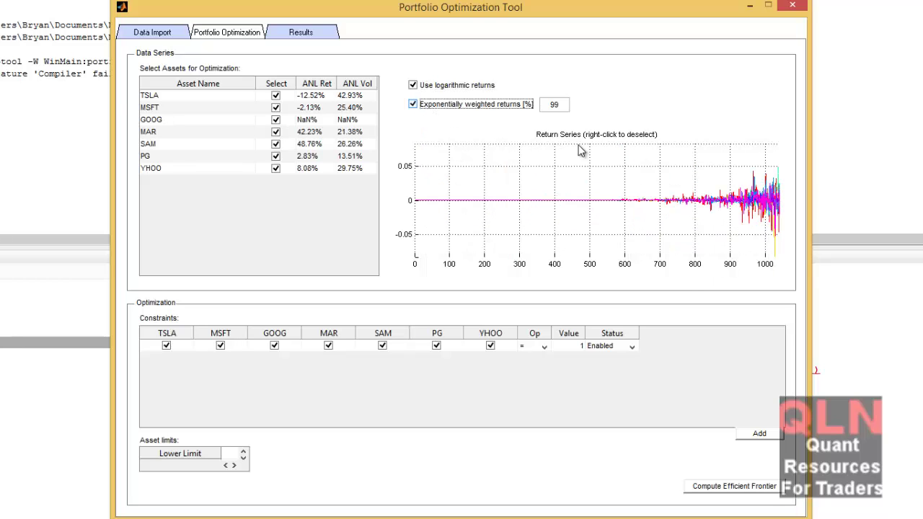
click(412, 105)
key(shift+Tab)
key(space)
key(Tab)
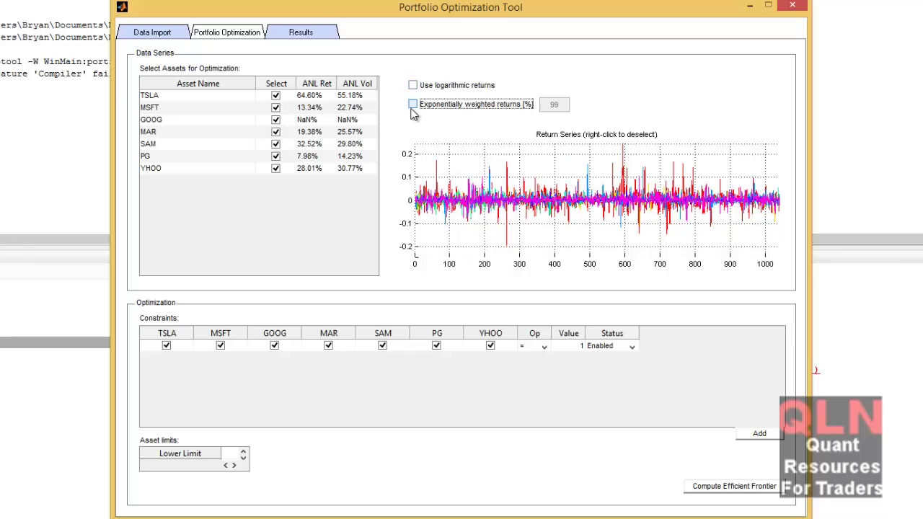
Keep only logarithmic returns checked and compute the efficient frontier
click(413, 106)
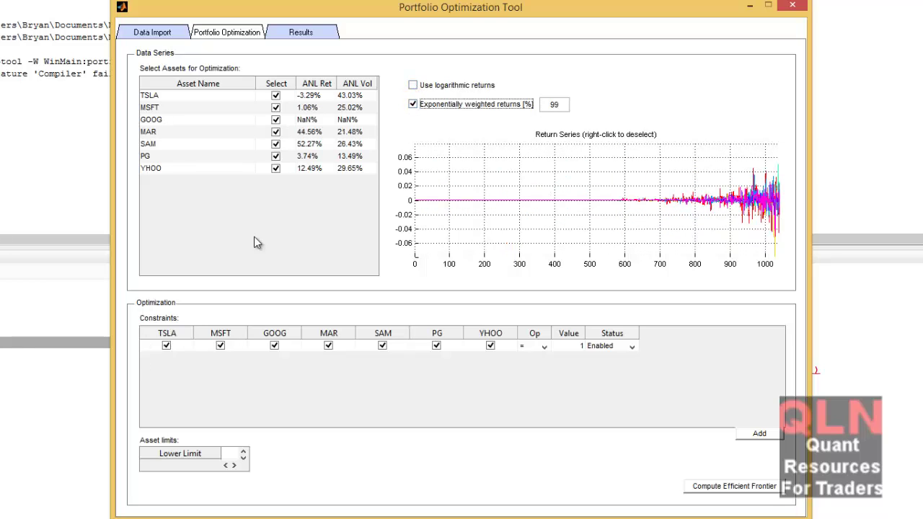
click(413, 85)
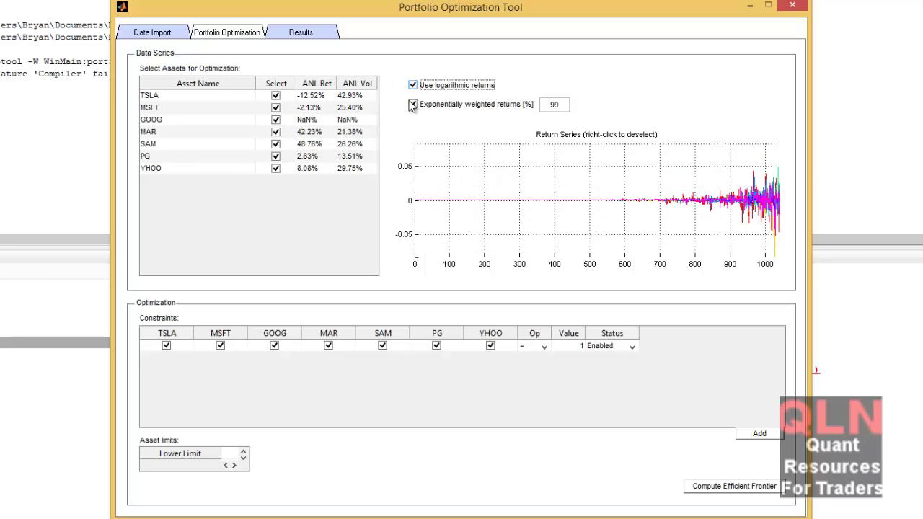
click(412, 104)
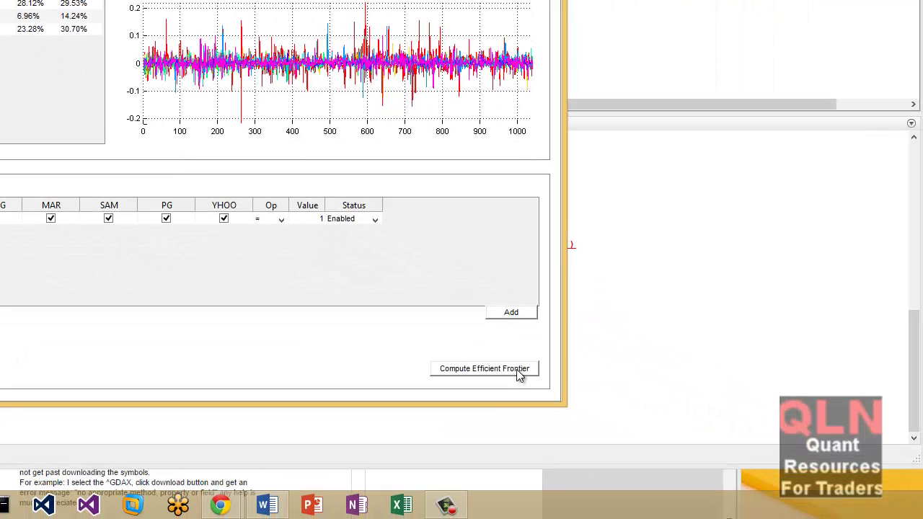
click(766, 488)
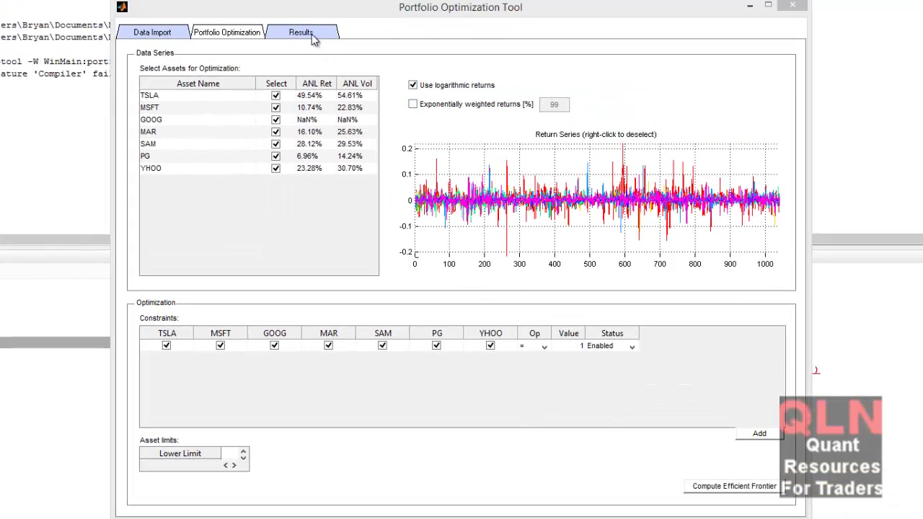
Enable exponentially weighted returns, recompute the efficient frontier and check the Results tab
click(311, 36)
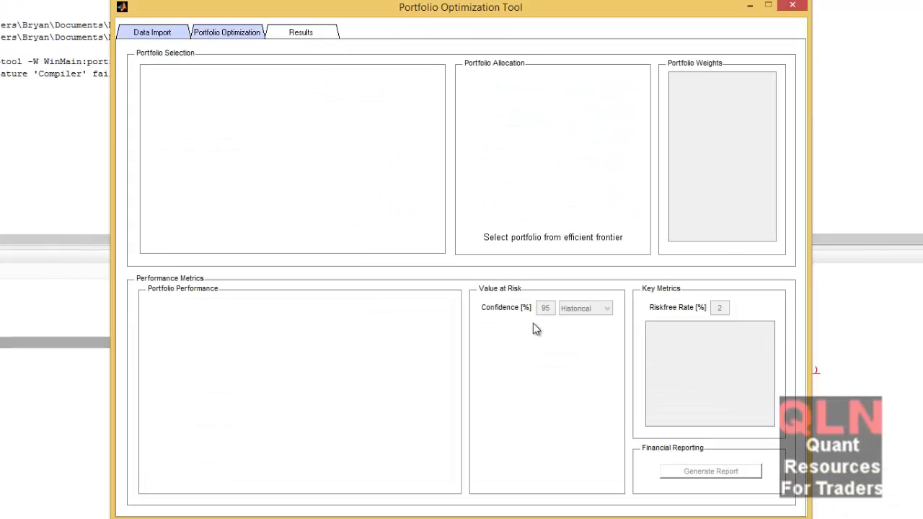
click(230, 36)
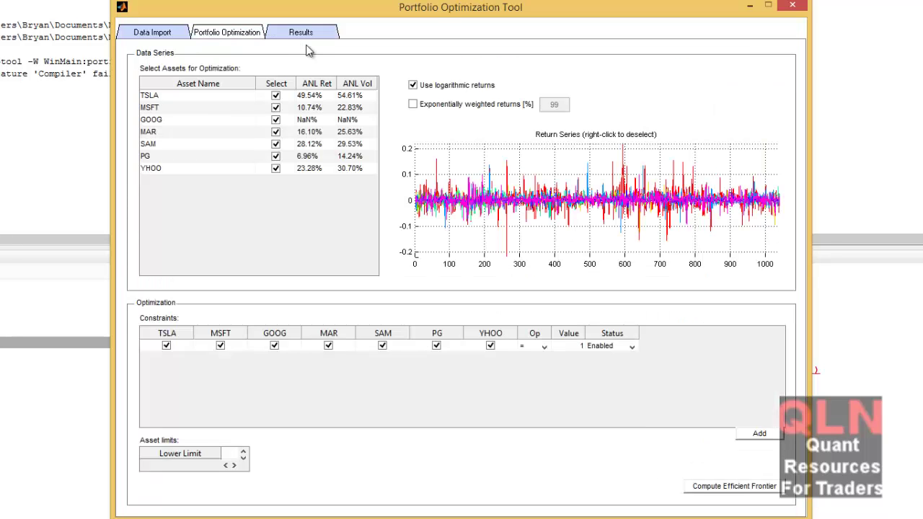
click(412, 106)
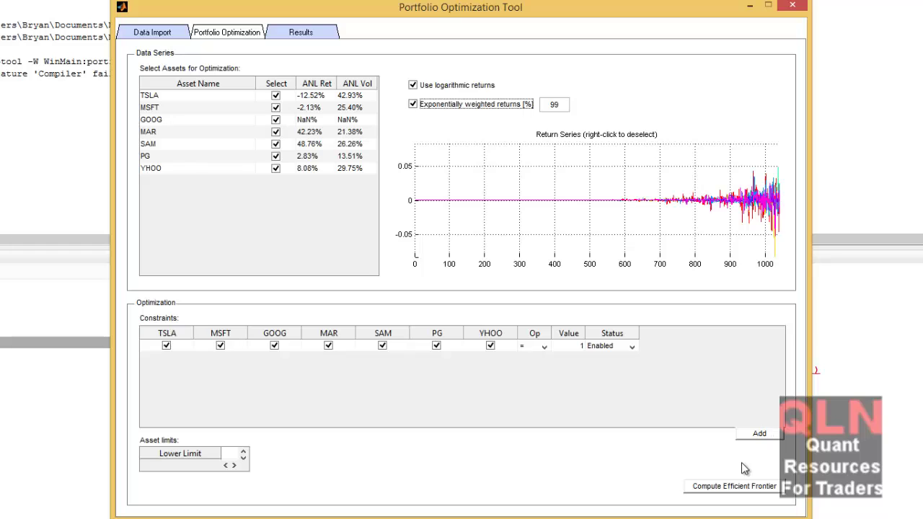
click(736, 495)
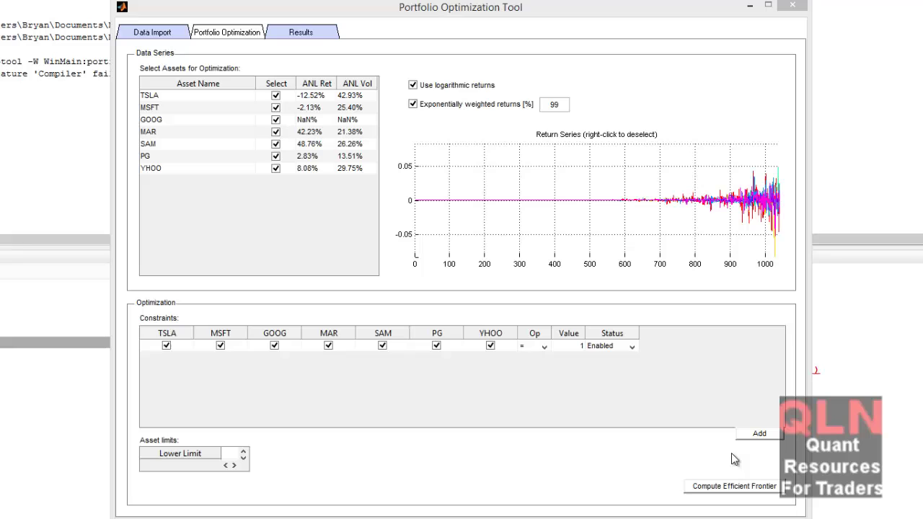
click(761, 490)
click(305, 34)
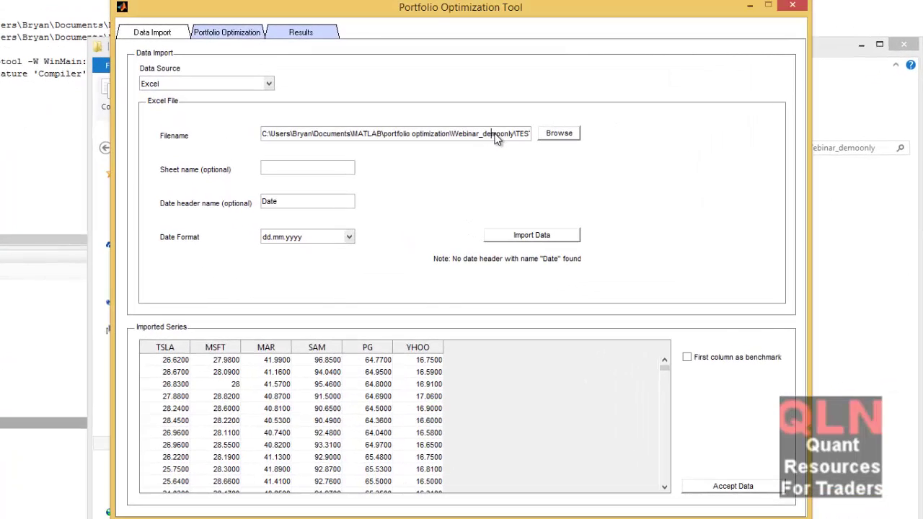
Re-import TEST.xlsx, giving six series without GOOG, and accept the data
key(End)
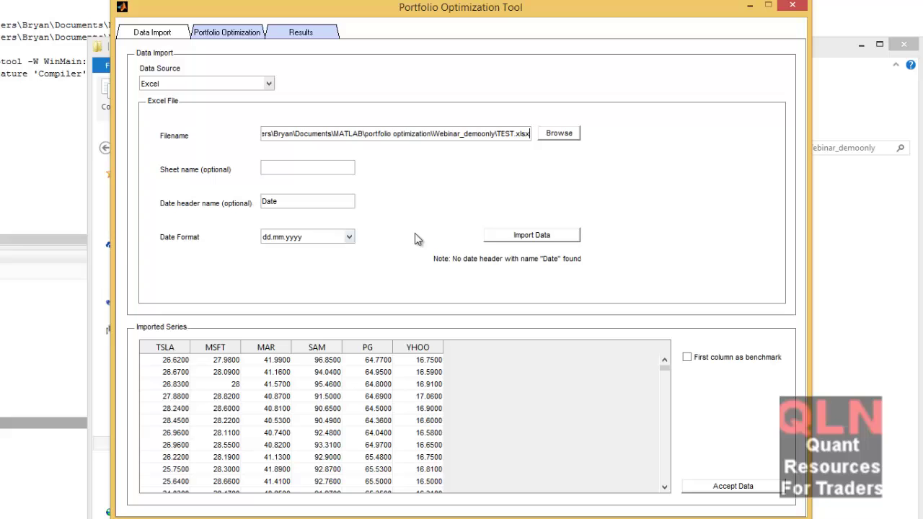
click(546, 238)
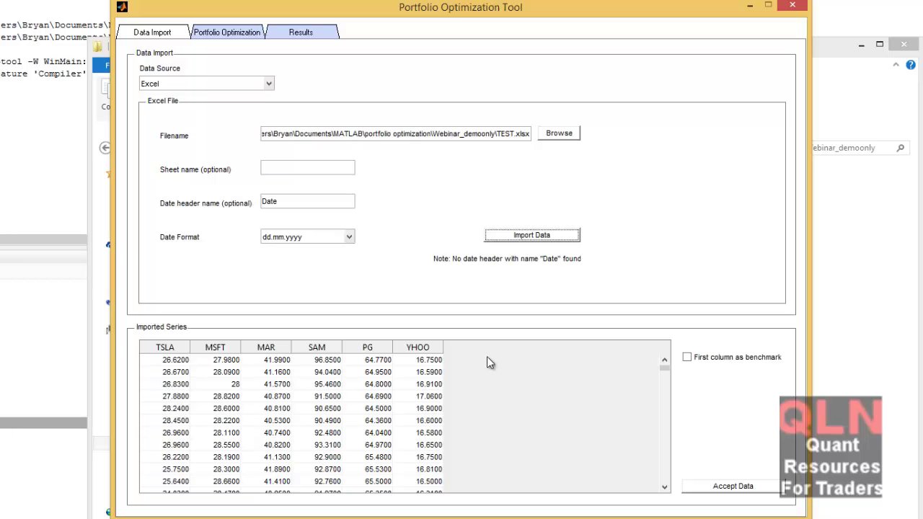
mouse_move(664, 368)
mouse_down()
mouse_move(665, 485)
mouse_move(656, 411)
mouse_move(665, 364)
mouse_up()
click(721, 486)
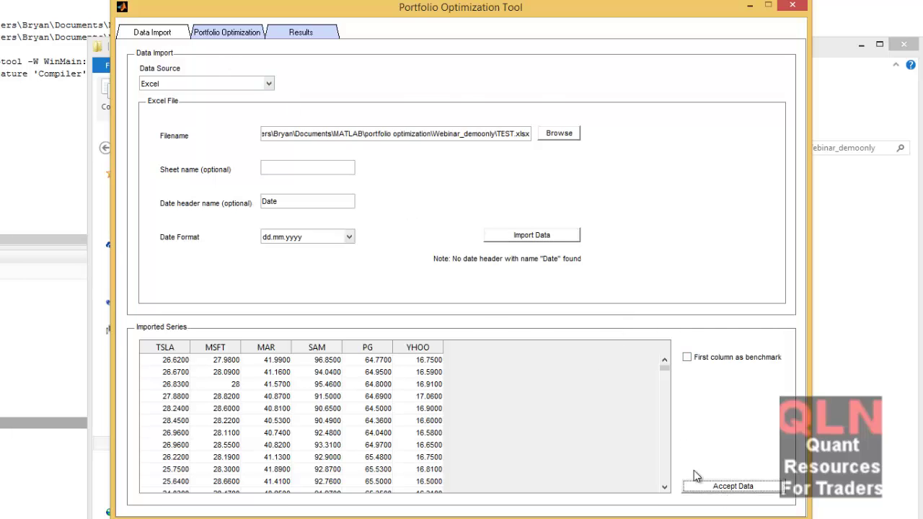
Compute the log-return frontier and pick the TSLA 86.93% / SAM 13.07% portfolio
click(424, 88)
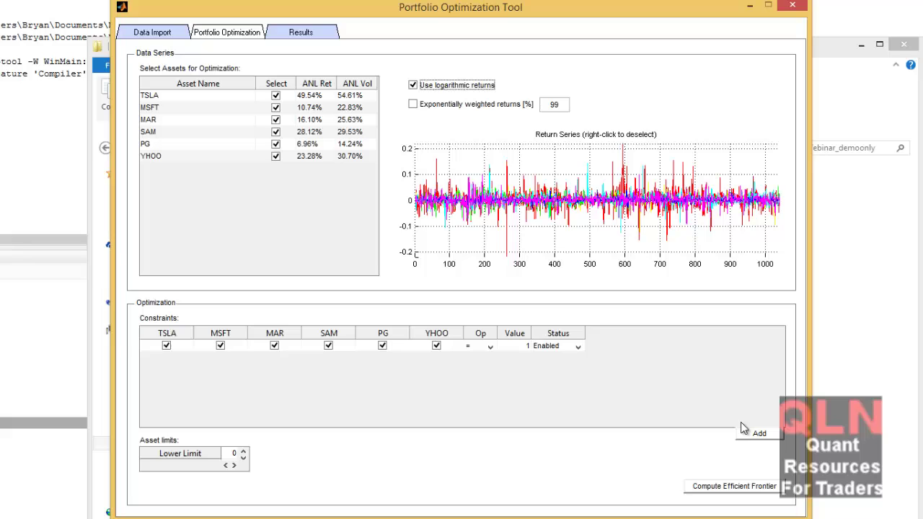
click(745, 487)
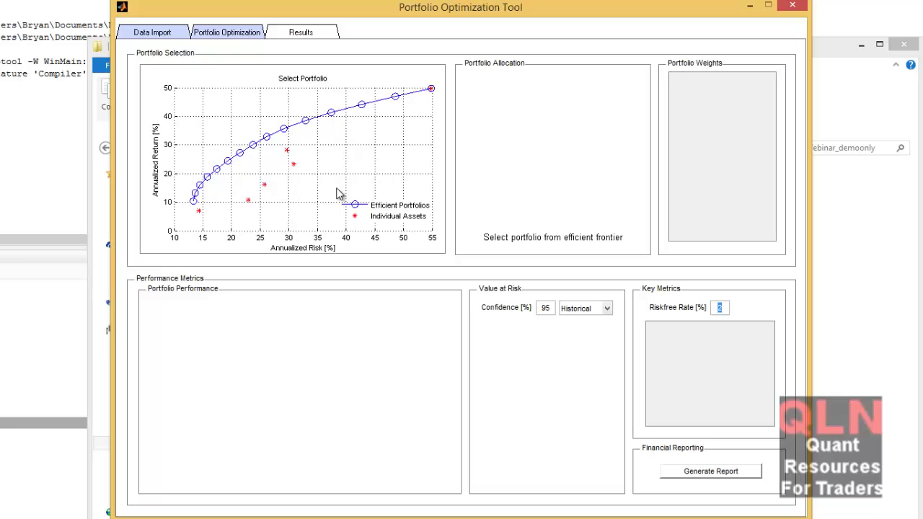
click(286, 129)
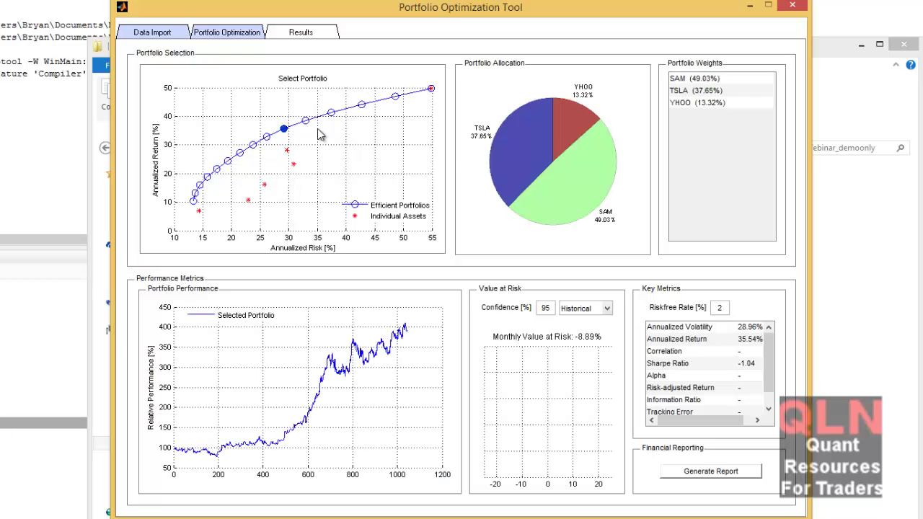
click(331, 114)
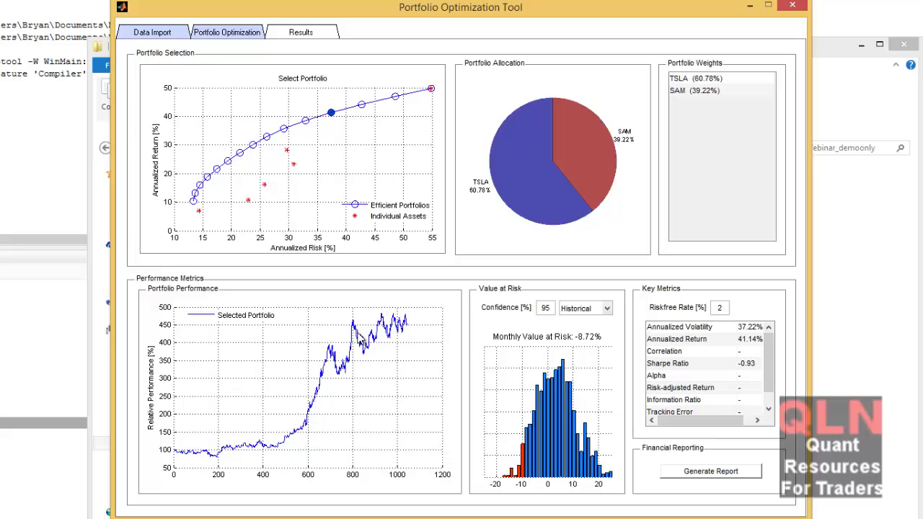
click(362, 105)
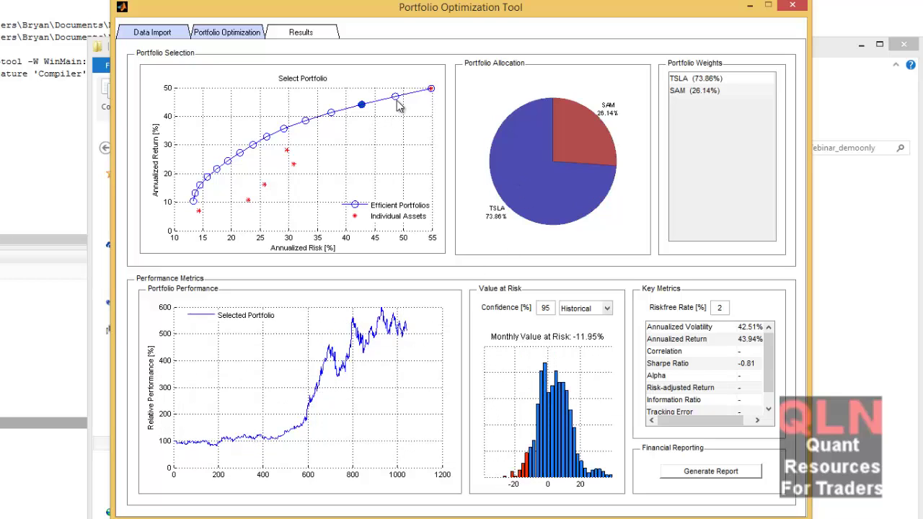
click(395, 97)
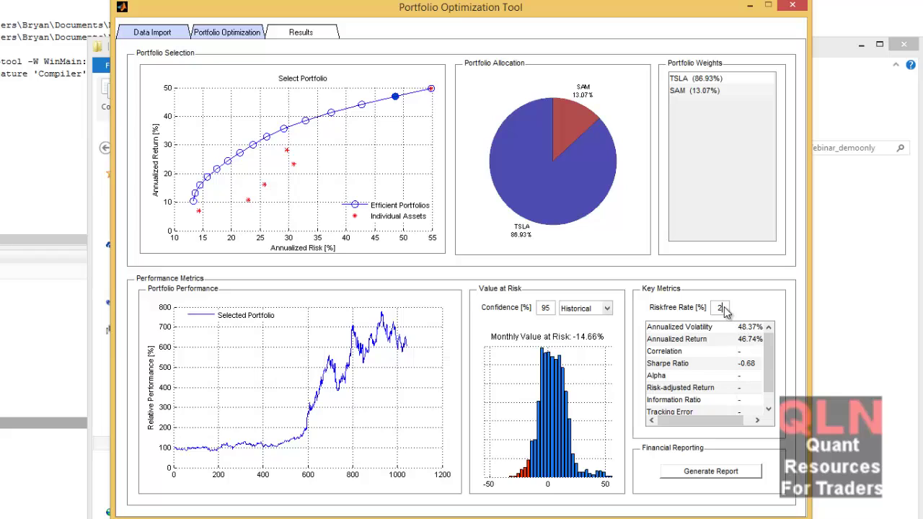
double_click(721, 308)
Generate the PDF allocation report for the selected TSLA/SAM portfolio
click(722, 468)
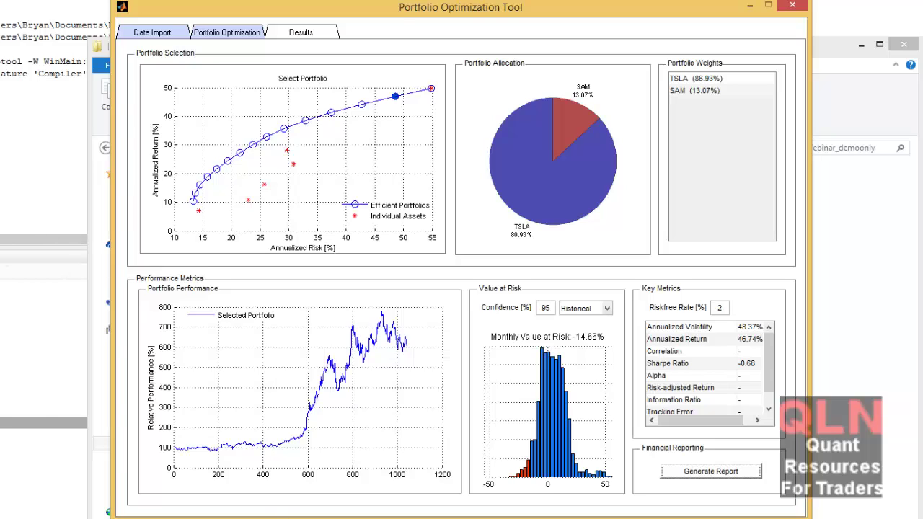
mouse_move(197, 516)
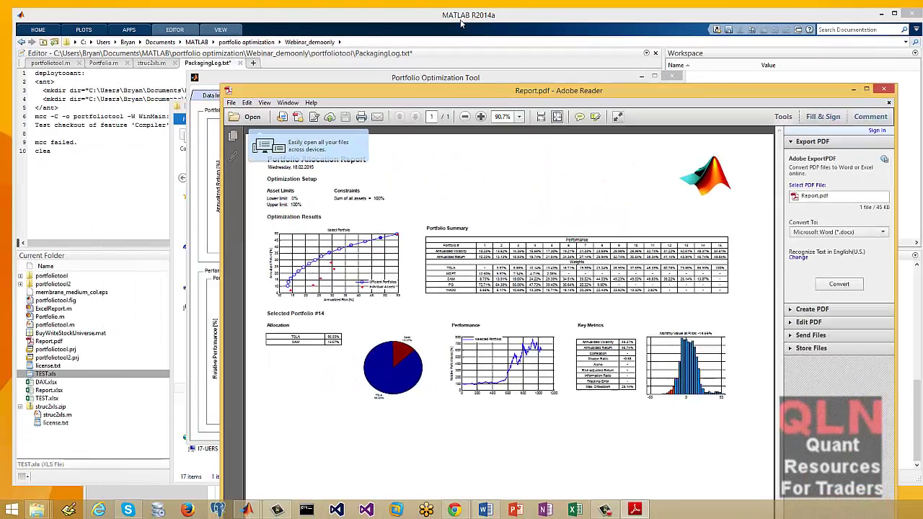
Move the Report.pdf window showing the Portfolio #14 allocation report higher up the screen
drag(433, 102, 351, 33)
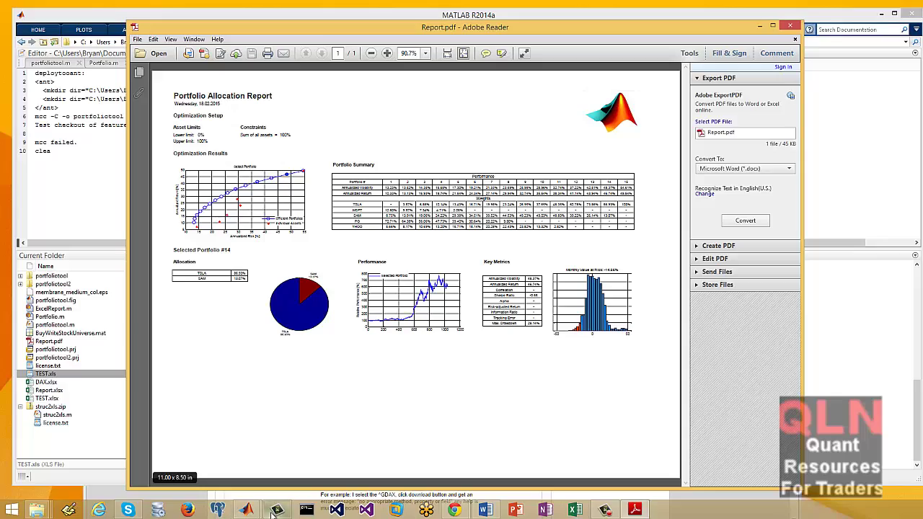
Bring the Portfolio Optimization Tool window back in front of Report.pdf from the MATLAB taskbar preview
mouse_move(274, 513)
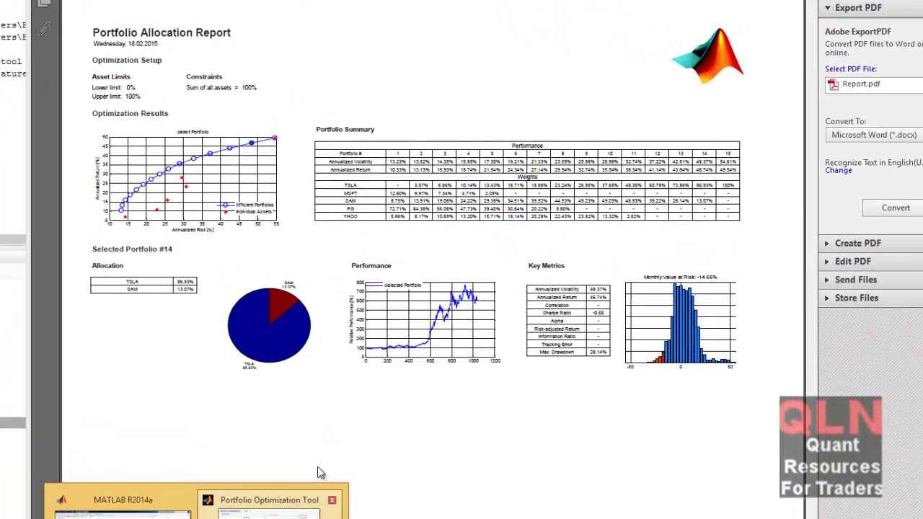
click(276, 502)
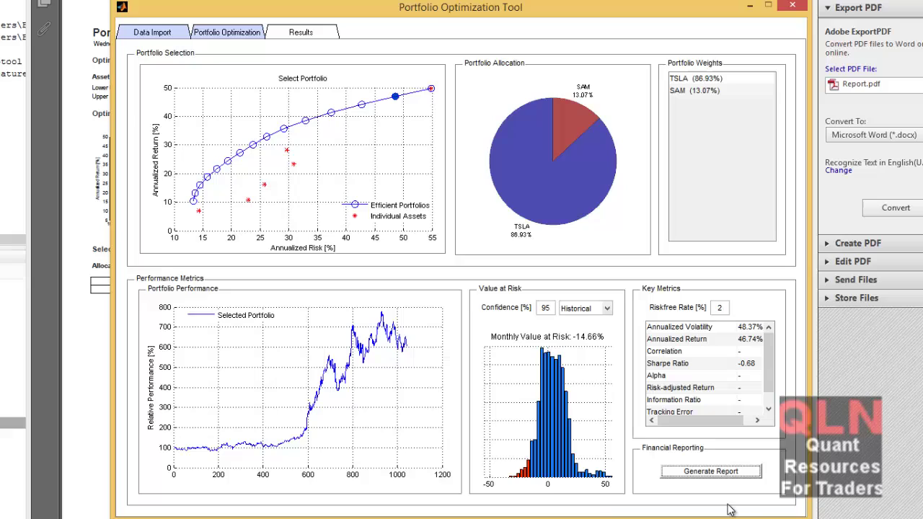